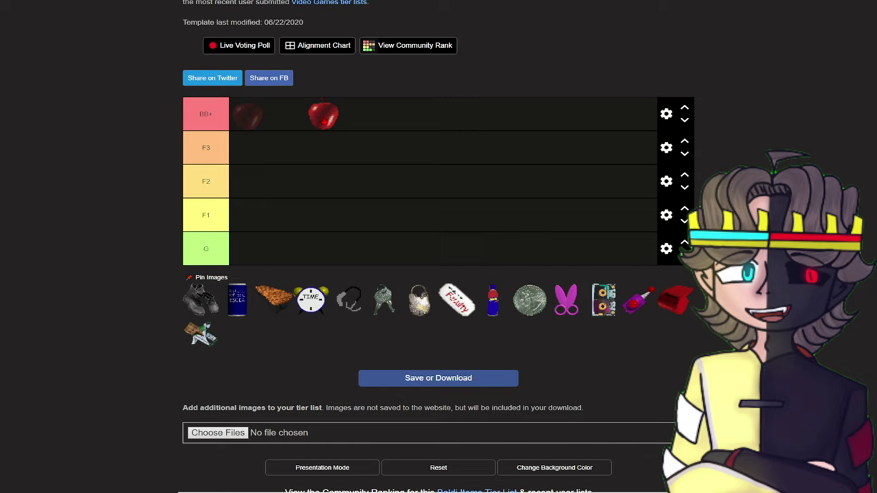
# Put the apple in the top tier, relabel the tiers A+ through F*** YOU, and rank the boots in C.
pyautogui.moveTo(323, 115); pyautogui.dragTo(247, 117)
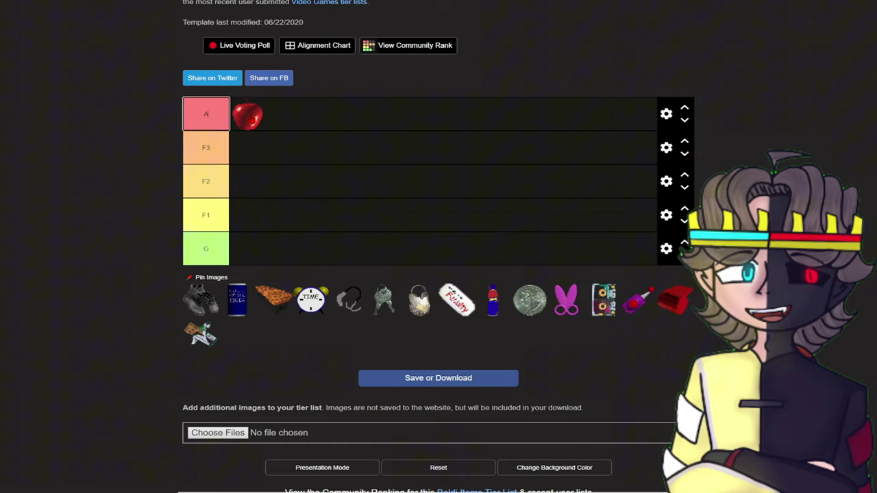
pyautogui.write('+')
pyautogui.click(196, 251)
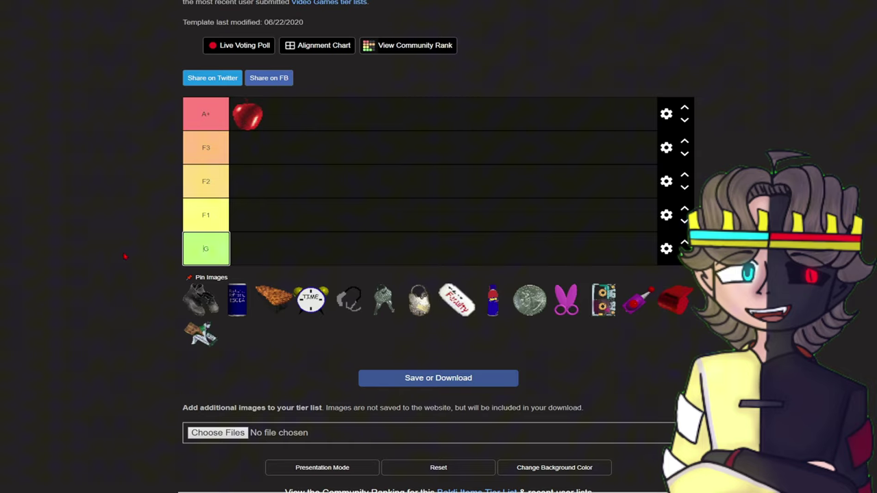
pyautogui.moveTo(200, 300)
pyautogui.mouseDown()
pyautogui.moveTo(352, 217)
pyautogui.moveTo(353, 271)
pyautogui.moveTo(387, 292)
pyautogui.moveTo(394, 198)
pyautogui.moveTo(312, 274)
pyautogui.moveTo(337, 199)
pyautogui.moveTo(332, 241)
pyautogui.moveTo(279, 167)
pyautogui.moveTo(455, 207)
pyautogui.moveTo(439, 198)
pyautogui.moveTo(331, 212)
pyautogui.moveTo(505, 199)
pyautogui.moveTo(255, 197)
pyautogui.moveTo(262, 200)
pyautogui.mouseUp()
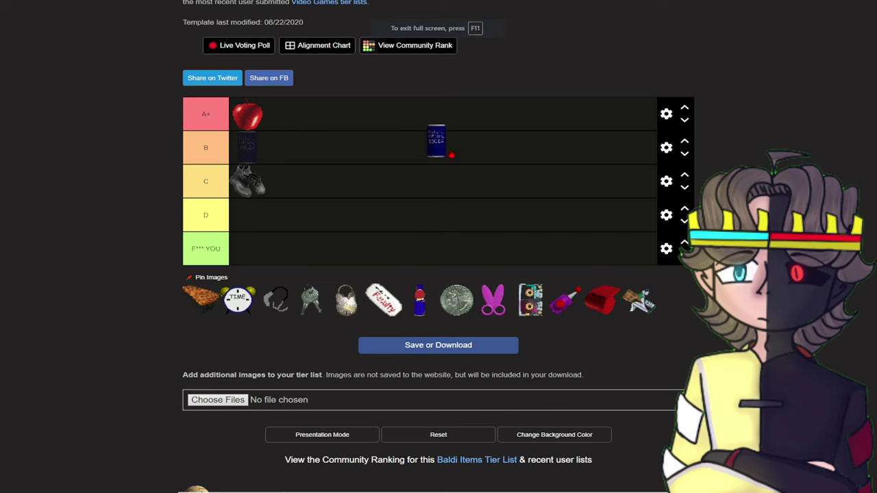
# Rank the BSODA can in A+, right after the apple.
pyautogui.moveTo(434, 141)
pyautogui.mouseDown()
pyautogui.moveTo(379, 161)
pyautogui.moveTo(431, 186)
pyautogui.moveTo(363, 162)
pyautogui.moveTo(492, 191)
pyautogui.moveTo(378, 148)
pyautogui.moveTo(435, 145)
pyautogui.moveTo(423, 118)
pyautogui.moveTo(391, 191)
pyautogui.moveTo(333, 122)
pyautogui.moveTo(195, 172)
pyautogui.moveTo(400, 269)
pyautogui.moveTo(394, 117)
pyautogui.moveTo(374, 127)
pyautogui.mouseUp()
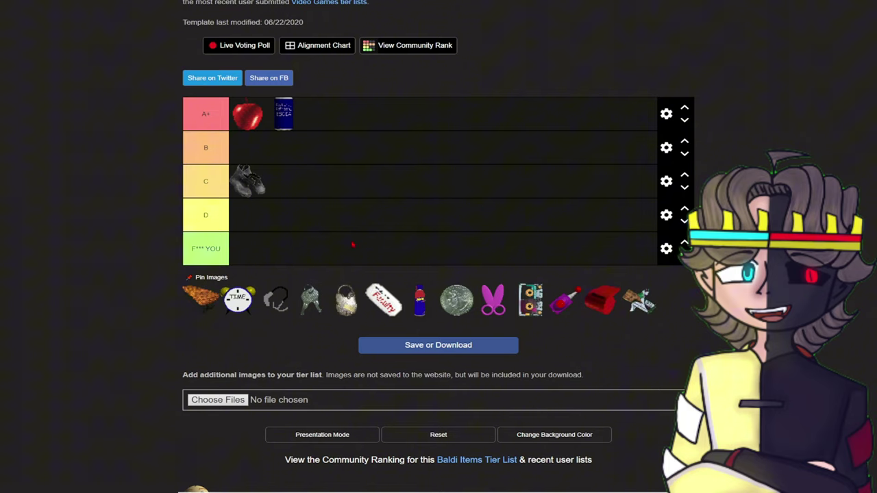
# Drop the chip snack into D, the alarm clock into C and the headset into B.
pyautogui.moveTo(200, 300)
pyautogui.mouseDown()
pyautogui.moveTo(474, 209)
pyautogui.moveTo(476, 192)
pyautogui.moveTo(315, 243)
pyautogui.moveTo(388, 221)
pyautogui.moveTo(406, 198)
pyautogui.moveTo(406, 242)
pyautogui.moveTo(408, 228)
pyautogui.mouseUp()
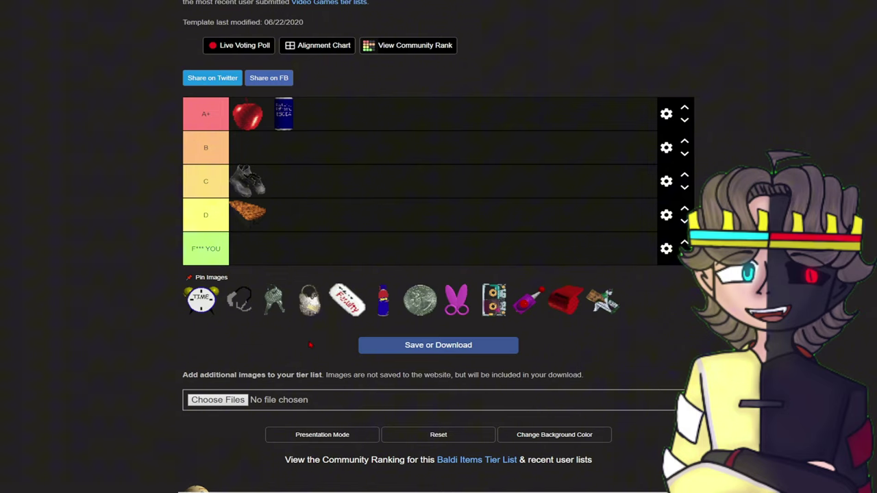
pyautogui.moveTo(202, 300)
pyautogui.mouseDown()
pyautogui.moveTo(478, 295)
pyautogui.moveTo(500, 254)
pyautogui.moveTo(403, 198)
pyautogui.moveTo(468, 205)
pyautogui.mouseUp()
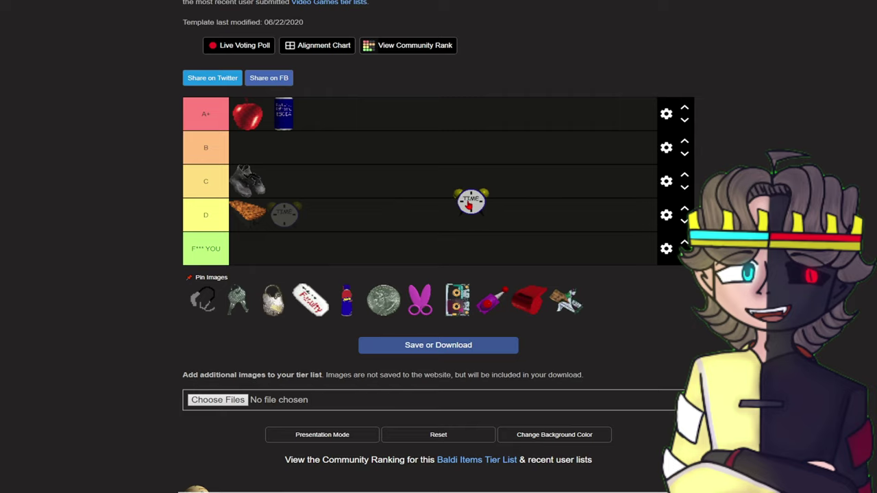
pyautogui.moveTo(468, 205)
pyautogui.mouseDown()
pyautogui.moveTo(539, 223)
pyautogui.moveTo(428, 192)
pyautogui.moveTo(441, 194)
pyautogui.mouseUp()
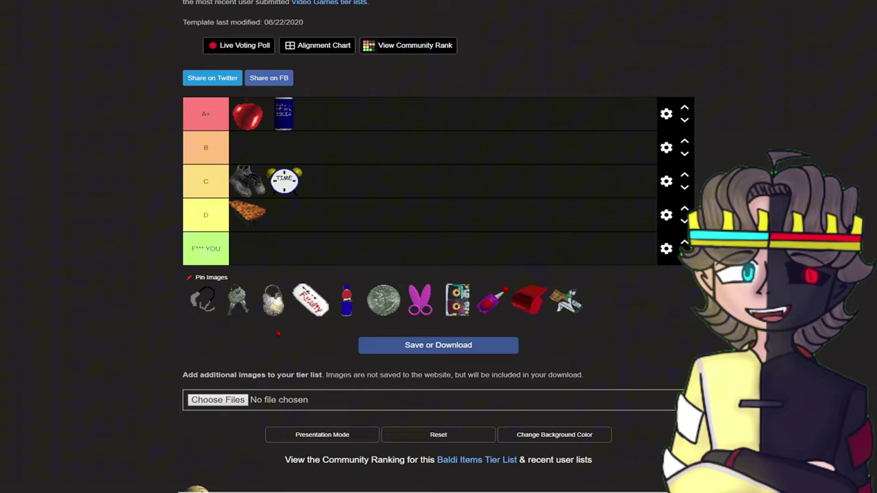
pyautogui.moveTo(203, 300)
pyautogui.mouseDown()
pyautogui.moveTo(430, 220)
pyautogui.moveTo(420, 207)
pyautogui.moveTo(434, 135)
pyautogui.moveTo(446, 135)
pyautogui.moveTo(362, 152)
pyautogui.moveTo(445, 165)
pyautogui.moveTo(403, 150)
pyautogui.moveTo(308, 148)
pyautogui.moveTo(429, 146)
pyautogui.moveTo(331, 172)
pyautogui.moveTo(328, 146)
pyautogui.moveTo(339, 144)
pyautogui.moveTo(562, 170)
pyautogui.moveTo(345, 141)
pyautogui.moveTo(412, 88)
pyautogui.moveTo(364, 133)
pyautogui.moveTo(318, 144)
pyautogui.moveTo(303, 137)
pyautogui.mouseUp()
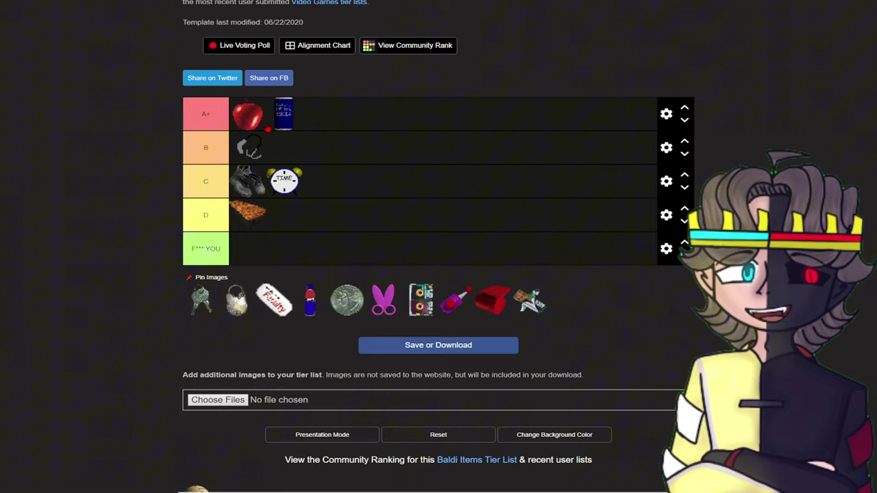
# Place the keys and then the padlock in the A+ row, adjusting their order.
pyautogui.moveTo(201, 299)
pyautogui.mouseDown()
pyautogui.moveTo(206, 288)
pyautogui.moveTo(382, 189)
pyautogui.moveTo(353, 136)
pyautogui.mouseUp()
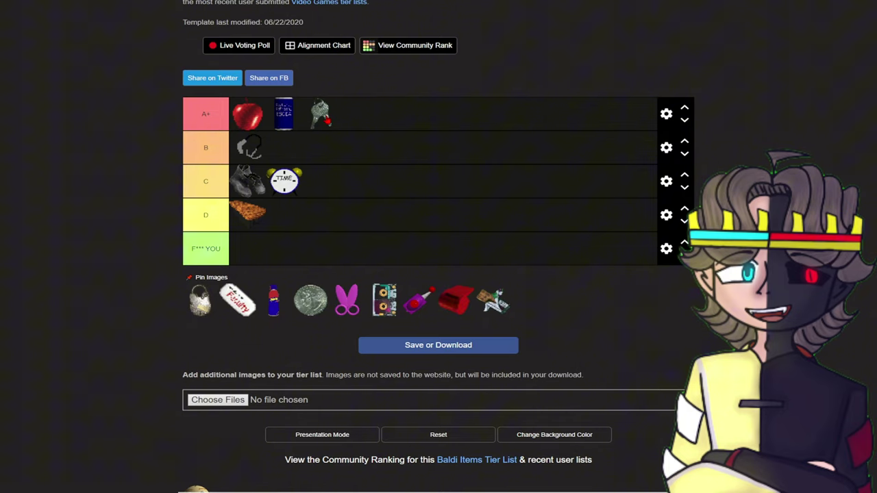
pyautogui.moveTo(200, 301)
pyautogui.mouseDown()
pyautogui.moveTo(505, 141)
pyautogui.moveTo(476, 92)
pyautogui.moveTo(459, 113)
pyautogui.mouseUp()
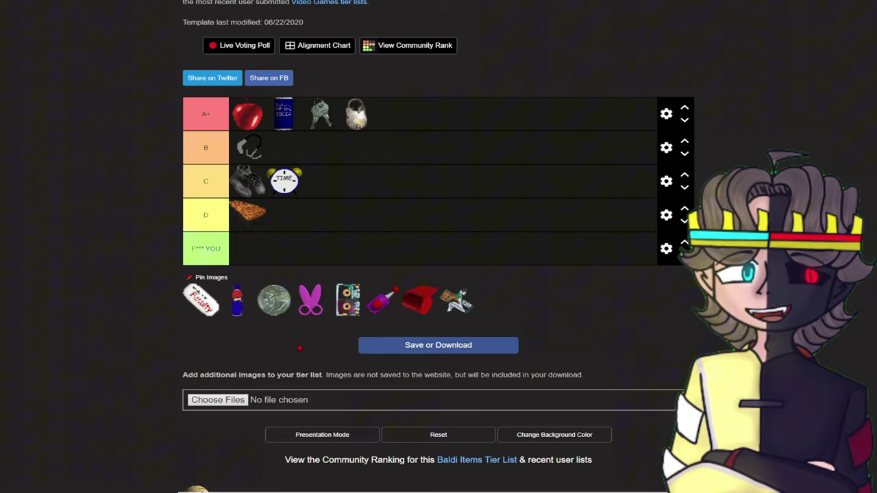
pyautogui.moveTo(356, 113)
pyautogui.mouseDown()
pyautogui.moveTo(393, 96)
pyautogui.moveTo(410, 127)
pyautogui.moveTo(372, 117)
pyautogui.mouseUp()
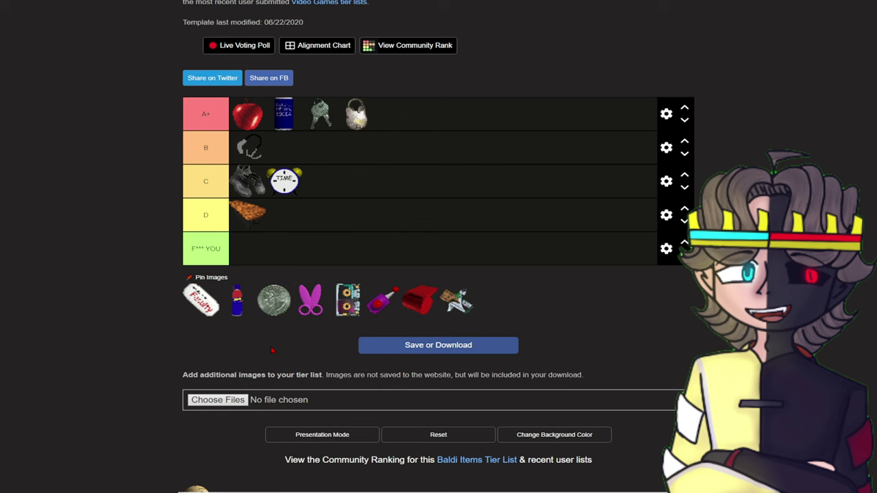
pyautogui.moveTo(368, 120)
pyautogui.mouseDown()
pyautogui.moveTo(544, 115)
pyautogui.moveTo(476, 105)
pyautogui.moveTo(435, 140)
pyautogui.moveTo(443, 178)
pyautogui.moveTo(474, 156)
pyautogui.moveTo(467, 111)
pyautogui.moveTo(513, 161)
pyautogui.moveTo(445, 148)
pyautogui.moveTo(493, 224)
pyautogui.moveTo(613, 215)
pyautogui.moveTo(510, 136)
pyautogui.moveTo(580, 117)
pyautogui.mouseUp()
# Rank the name tag in D and the blue bottle in A+.
pyautogui.moveTo(197, 313)
pyautogui.mouseDown()
pyautogui.moveTo(472, 258)
pyautogui.moveTo(419, 219)
pyautogui.moveTo(462, 193)
pyautogui.moveTo(435, 221)
pyautogui.moveTo(398, 211)
pyautogui.moveTo(439, 188)
pyautogui.moveTo(414, 160)
pyautogui.moveTo(430, 167)
pyautogui.moveTo(482, 208)
pyautogui.moveTo(358, 192)
pyautogui.moveTo(328, 159)
pyautogui.moveTo(411, 178)
pyautogui.moveTo(494, 255)
pyautogui.moveTo(294, 193)
pyautogui.moveTo(371, 202)
pyautogui.moveTo(456, 184)
pyautogui.moveTo(502, 185)
pyautogui.moveTo(393, 195)
pyautogui.moveTo(483, 195)
pyautogui.moveTo(413, 238)
pyautogui.moveTo(475, 216)
pyautogui.moveTo(366, 244)
pyautogui.moveTo(412, 219)
pyautogui.mouseUp()
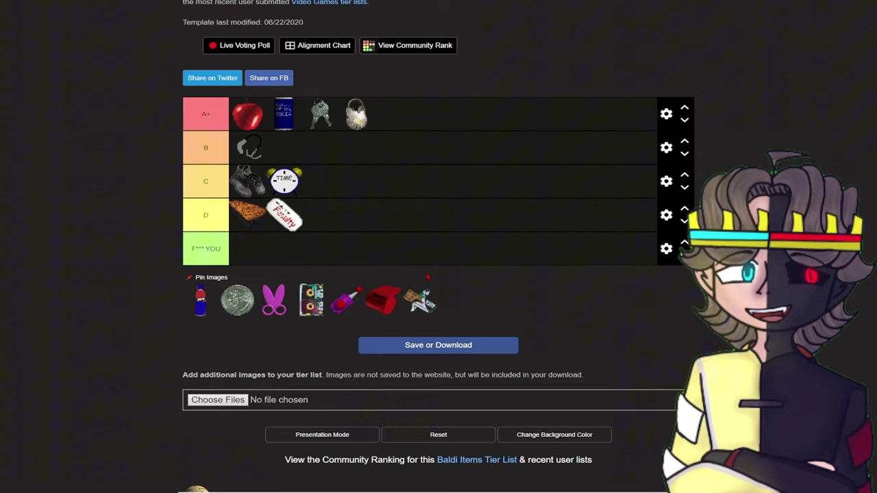
pyautogui.moveTo(200, 302)
pyautogui.mouseDown()
pyautogui.moveTo(466, 218)
pyautogui.moveTo(394, 153)
pyautogui.moveTo(338, 143)
pyautogui.moveTo(478, 113)
pyautogui.mouseUp()
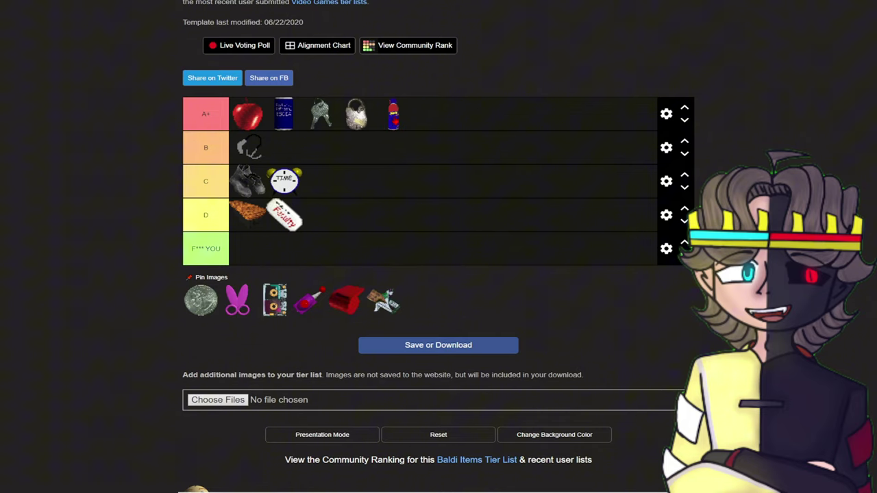
pyautogui.moveTo(397, 121); pyautogui.dragTo(472, 117)
# Move the coin through D up into C, then rank the scissors in B.
pyautogui.moveTo(207, 302)
pyautogui.mouseDown()
pyautogui.moveTo(390, 205)
pyautogui.moveTo(415, 218)
pyautogui.mouseUp()
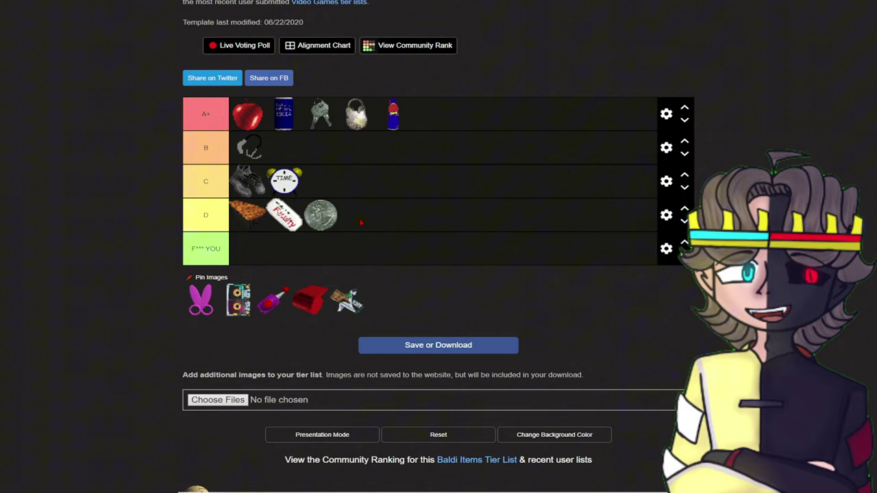
pyautogui.moveTo(322, 216)
pyautogui.mouseDown()
pyautogui.moveTo(464, 182)
pyautogui.moveTo(411, 198)
pyautogui.moveTo(412, 180)
pyautogui.mouseUp()
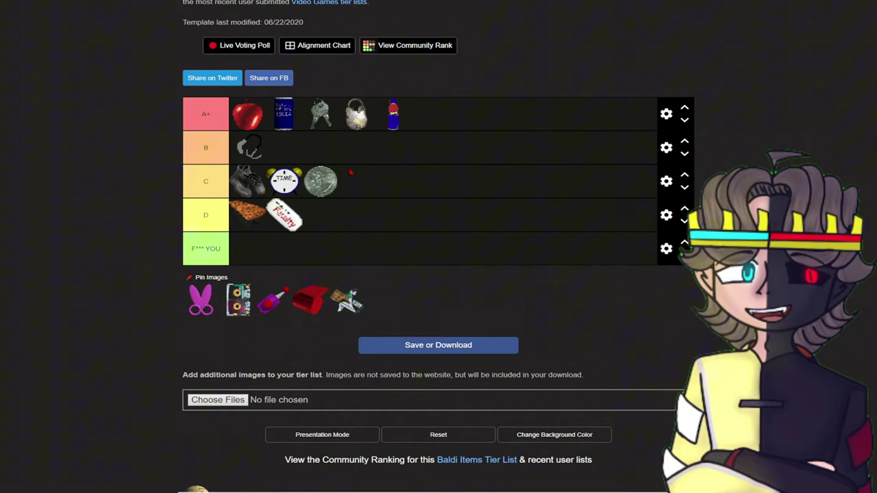
pyautogui.moveTo(325, 182)
pyautogui.mouseDown()
pyautogui.moveTo(433, 183)
pyautogui.moveTo(506, 98)
pyautogui.moveTo(483, 105)
pyautogui.moveTo(410, 175)
pyautogui.mouseUp()
pyautogui.moveTo(320, 182)
pyautogui.mouseDown()
pyautogui.moveTo(408, 194)
pyautogui.moveTo(412, 175)
pyautogui.mouseUp()
pyautogui.moveTo(332, 186); pyautogui.dragTo(470, 187)
pyautogui.moveTo(200, 300)
pyautogui.mouseDown()
pyautogui.moveTo(503, 183)
pyautogui.moveTo(540, 144)
pyautogui.mouseUp()
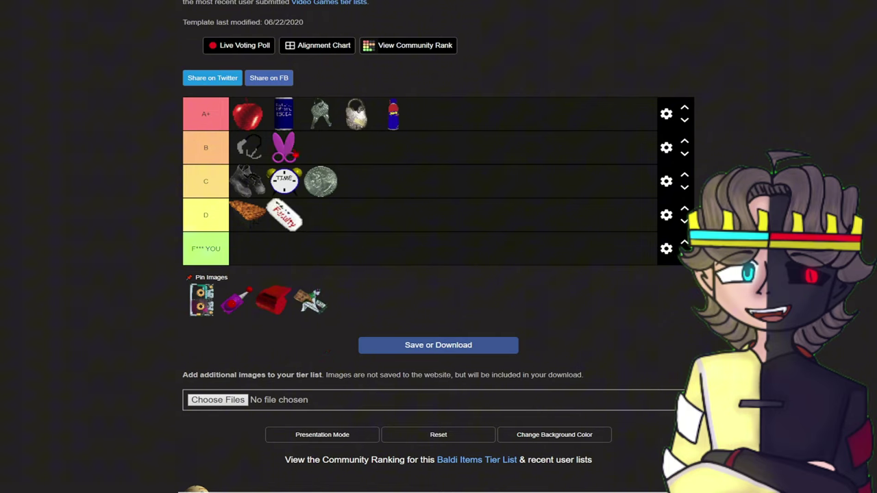
# Rearrange tier items, putting the cassette tape in F*** YOU and the purple bottle in C.
pyautogui.moveTo(305, 154)
pyautogui.mouseDown()
pyautogui.moveTo(564, 274)
pyautogui.moveTo(587, 197)
pyautogui.moveTo(561, 188)
pyautogui.moveTo(537, 137)
pyautogui.moveTo(327, 157)
pyautogui.moveTo(584, 110)
pyautogui.moveTo(614, 174)
pyautogui.moveTo(614, 144)
pyautogui.mouseUp()
pyautogui.moveTo(288, 159)
pyautogui.mouseDown()
pyautogui.moveTo(572, 108)
pyautogui.moveTo(593, 133)
pyautogui.moveTo(578, 158)
pyautogui.moveTo(529, 176)
pyautogui.moveTo(527, 147)
pyautogui.mouseUp()
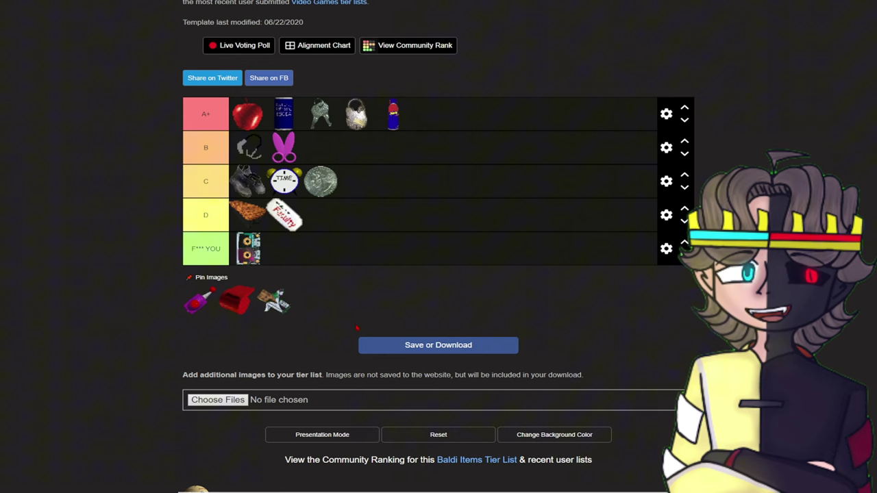
pyautogui.moveTo(263, 243)
pyautogui.mouseDown()
pyautogui.moveTo(387, 250)
pyautogui.moveTo(527, 297)
pyautogui.mouseUp()
pyautogui.moveTo(249, 249)
pyautogui.mouseDown()
pyautogui.moveTo(444, 245)
pyautogui.moveTo(440, 253)
pyautogui.mouseUp()
pyautogui.moveTo(248, 249)
pyautogui.mouseDown()
pyautogui.moveTo(486, 100)
pyautogui.moveTo(457, 209)
pyautogui.moveTo(417, 257)
pyautogui.mouseUp()
pyautogui.moveTo(248, 249)
pyautogui.mouseDown()
pyautogui.moveTo(488, 249)
pyautogui.moveTo(464, 251)
pyautogui.mouseUp()
pyautogui.moveTo(248, 262)
pyautogui.mouseDown()
pyautogui.moveTo(339, 254)
pyautogui.moveTo(168, 248)
pyautogui.mouseUp()
pyautogui.moveTo(198, 302)
pyautogui.mouseDown()
pyautogui.moveTo(470, 196)
pyautogui.moveTo(446, 215)
pyautogui.moveTo(532, 157)
pyautogui.moveTo(521, 184)
pyautogui.moveTo(500, 152)
pyautogui.moveTo(472, 193)
pyautogui.moveTo(512, 109)
pyautogui.moveTo(497, 228)
pyautogui.moveTo(529, 146)
pyautogui.moveTo(531, 168)
pyautogui.mouseUp()
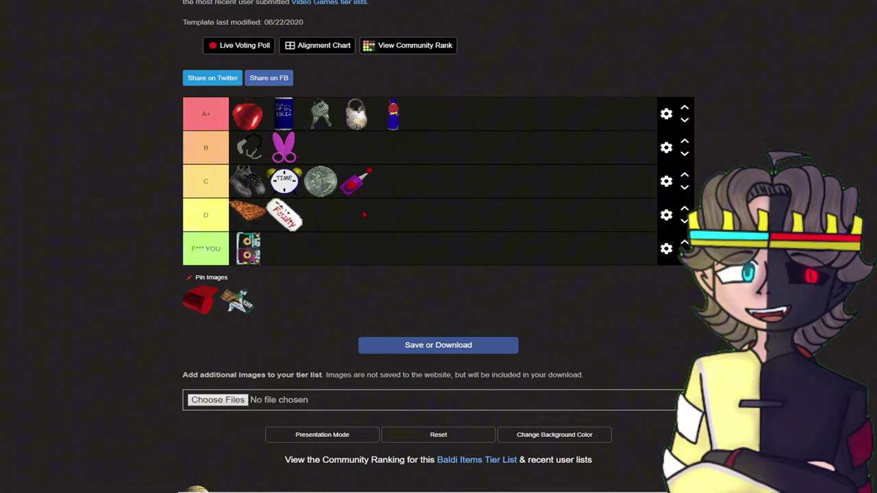
# Move the purple bottle to D and back to C, then add the red block to C's end.
pyautogui.moveTo(359, 184)
pyautogui.mouseDown()
pyautogui.moveTo(507, 112)
pyautogui.moveTo(472, 186)
pyautogui.moveTo(467, 234)
pyautogui.moveTo(488, 198)
pyautogui.mouseUp()
pyautogui.moveTo(356, 182)
pyautogui.mouseDown()
pyautogui.moveTo(525, 164)
pyautogui.moveTo(506, 207)
pyautogui.moveTo(495, 211)
pyautogui.moveTo(546, 229)
pyautogui.mouseUp()
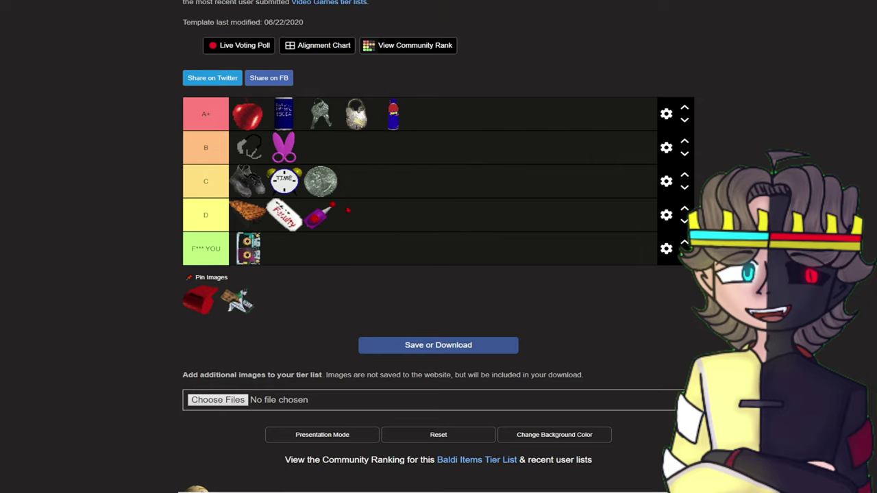
pyautogui.moveTo(317, 216); pyautogui.dragTo(384, 182)
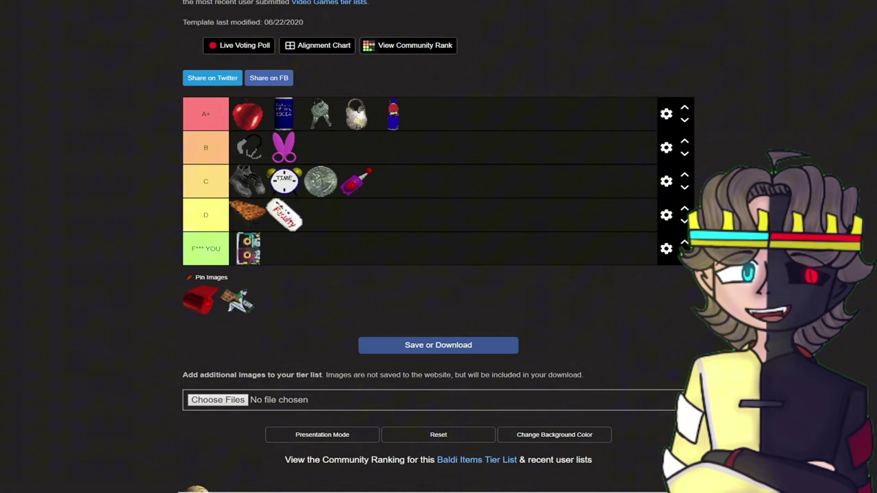
pyautogui.moveTo(199, 300)
pyautogui.mouseDown()
pyautogui.moveTo(442, 235)
pyautogui.moveTo(523, 192)
pyautogui.moveTo(500, 205)
pyautogui.moveTo(565, 202)
pyautogui.moveTo(504, 116)
pyautogui.moveTo(507, 165)
pyautogui.moveTo(479, 235)
pyautogui.moveTo(382, 216)
pyautogui.moveTo(466, 212)
pyautogui.moveTo(491, 155)
pyautogui.moveTo(532, 157)
pyautogui.moveTo(554, 220)
pyautogui.moveTo(411, 186)
pyautogui.moveTo(472, 137)
pyautogui.moveTo(560, 196)
pyautogui.moveTo(569, 173)
pyautogui.moveTo(510, 158)
pyautogui.moveTo(529, 195)
pyautogui.mouseUp()
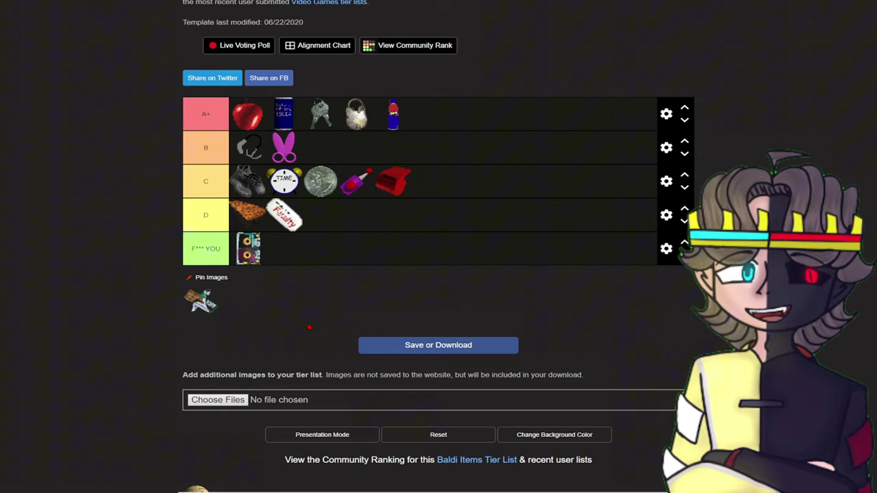
# Reorder items so BSODA sits behind the blue bottle, and carry the last unranked item to A+.
pyautogui.moveTo(393, 184)
pyautogui.mouseDown()
pyautogui.moveTo(489, 200)
pyautogui.moveTo(487, 181)
pyautogui.moveTo(381, 187)
pyautogui.moveTo(419, 203)
pyautogui.moveTo(470, 157)
pyautogui.moveTo(528, 190)
pyautogui.moveTo(410, 185)
pyautogui.moveTo(474, 191)
pyautogui.mouseUp()
pyautogui.moveTo(405, 186)
pyautogui.mouseDown()
pyautogui.moveTo(519, 185)
pyautogui.moveTo(485, 190)
pyautogui.mouseUp()
pyautogui.moveTo(395, 184)
pyautogui.mouseDown()
pyautogui.moveTo(444, 180)
pyautogui.moveTo(445, 201)
pyautogui.mouseUp()
pyautogui.moveTo(332, 229); pyautogui.dragTo(448, 175)
pyautogui.moveTo(366, 240)
pyautogui.mouseDown()
pyautogui.moveTo(428, 245)
pyautogui.moveTo(354, 157)
pyautogui.moveTo(452, 112)
pyautogui.moveTo(432, 114)
pyautogui.mouseUp()
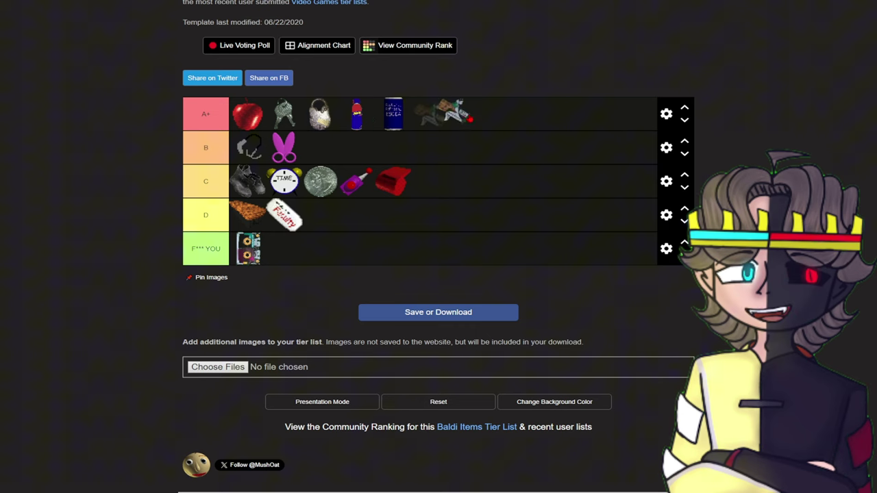
# Drop the wrapped snack bar into A+ and move the soda can to a new spot there.
pyautogui.moveTo(480, 119)
pyautogui.mouseDown()
pyautogui.moveTo(492, 125)
pyautogui.moveTo(396, 118)
pyautogui.mouseUp()
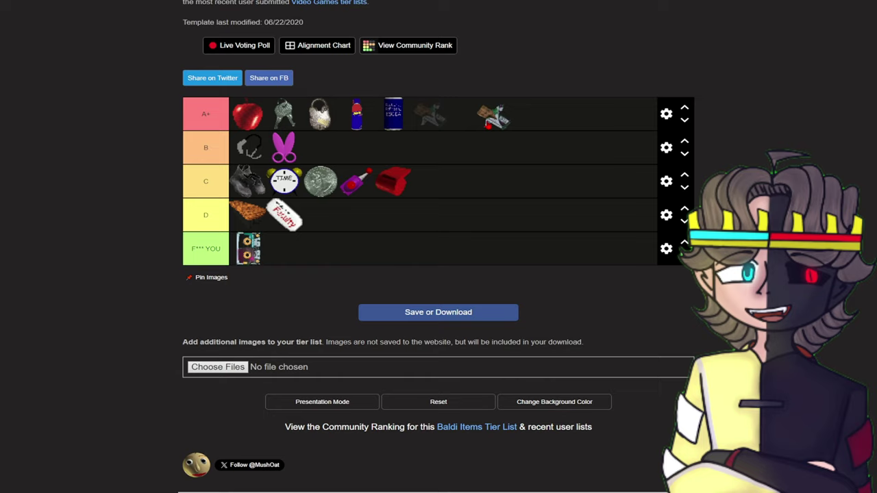
pyautogui.moveTo(393, 116)
pyautogui.mouseDown()
pyautogui.moveTo(496, 123)
pyautogui.moveTo(422, 130)
pyautogui.moveTo(535, 124)
pyautogui.moveTo(519, 116)
pyautogui.moveTo(566, 133)
pyautogui.mouseUp()
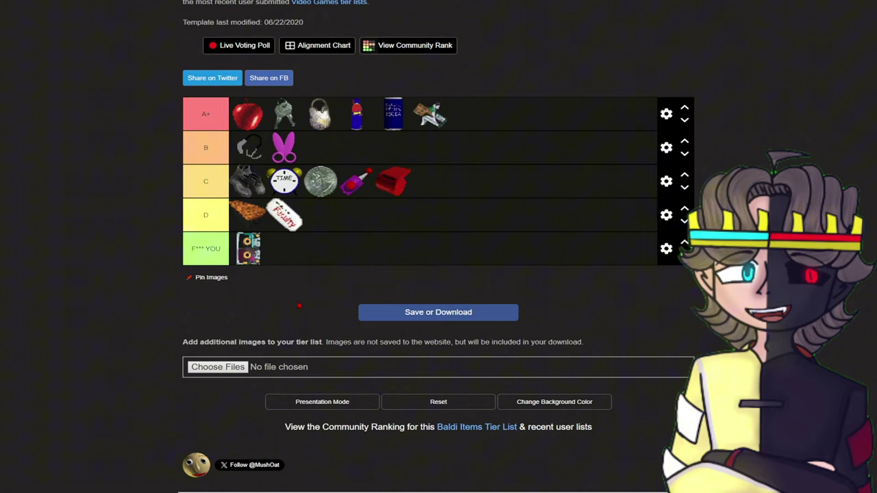
pyautogui.moveTo(394, 113)
pyautogui.mouseDown()
pyautogui.moveTo(562, 102)
pyautogui.moveTo(541, 118)
pyautogui.moveTo(548, 121)
pyautogui.moveTo(542, 139)
pyautogui.mouseUp()
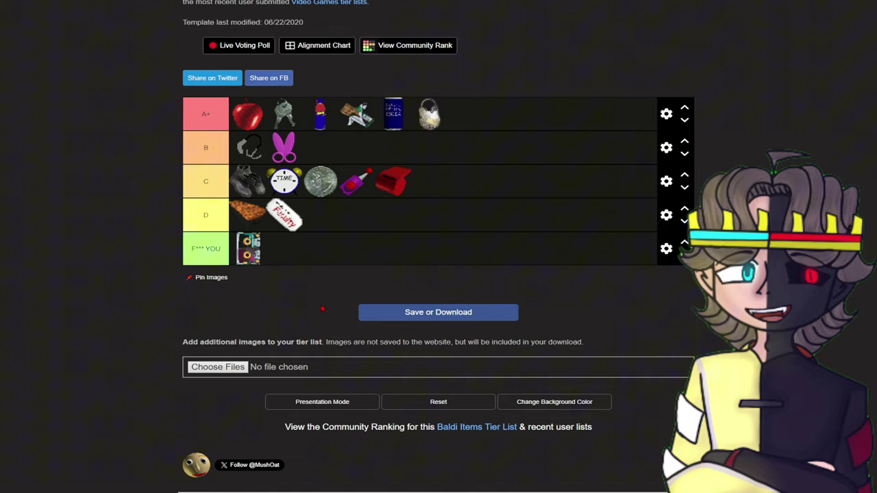